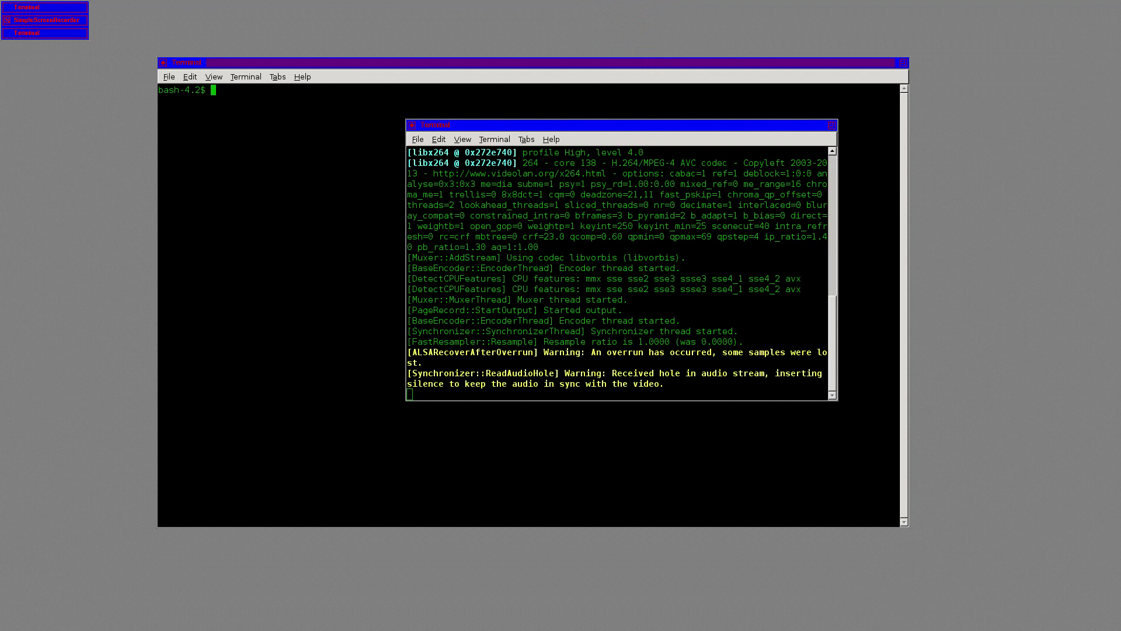
right_click(632, 15)
right_click(591, 13)
right_click(597, 21)
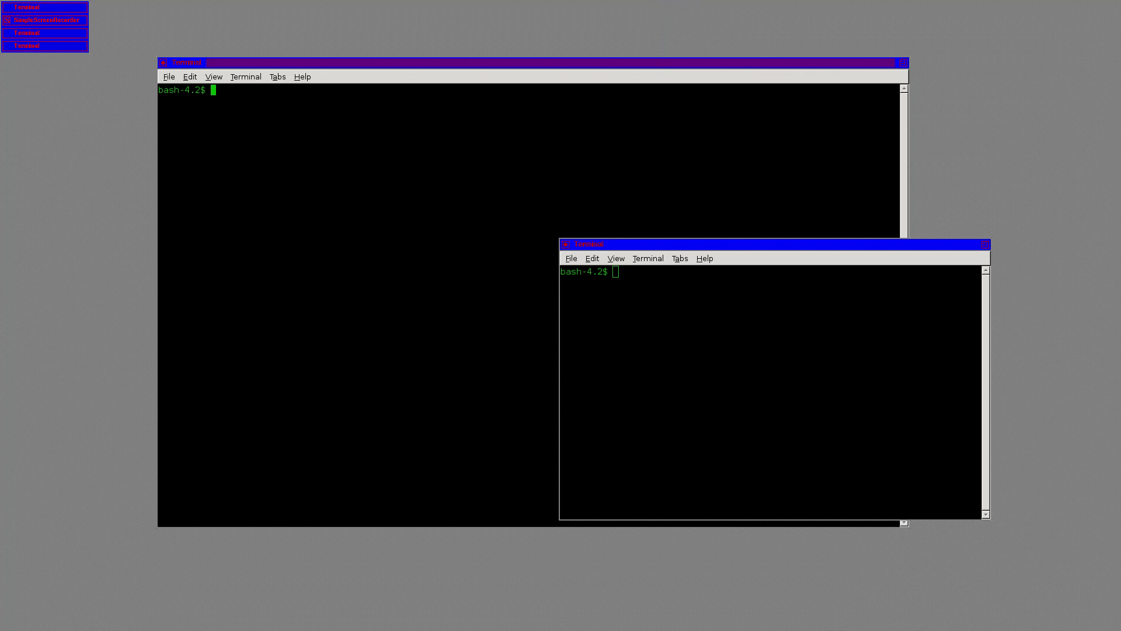
Step: Bring the terminal showing the screen recorder's log in front of the other terminal windows using the TWM window list
click(973, 71)
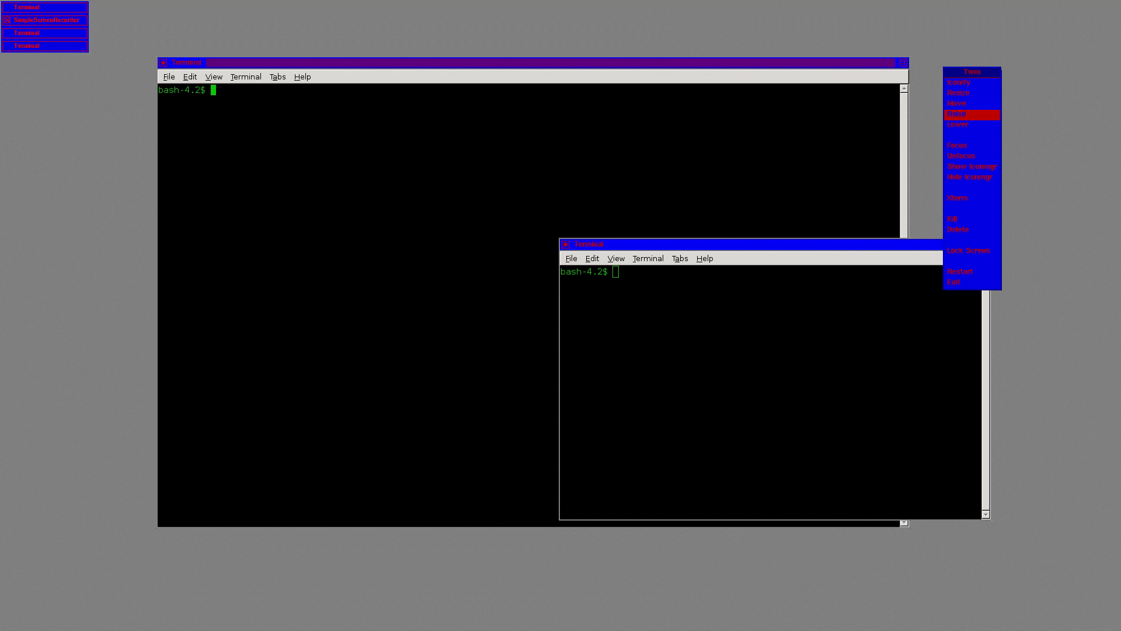
click(818, 146)
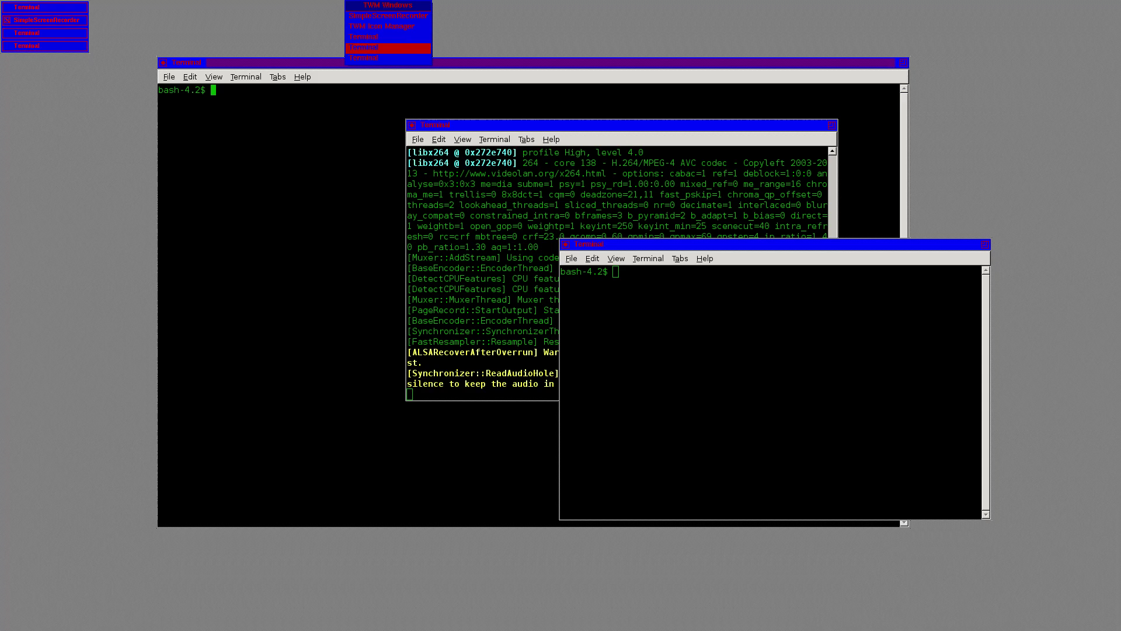
click(388, 47)
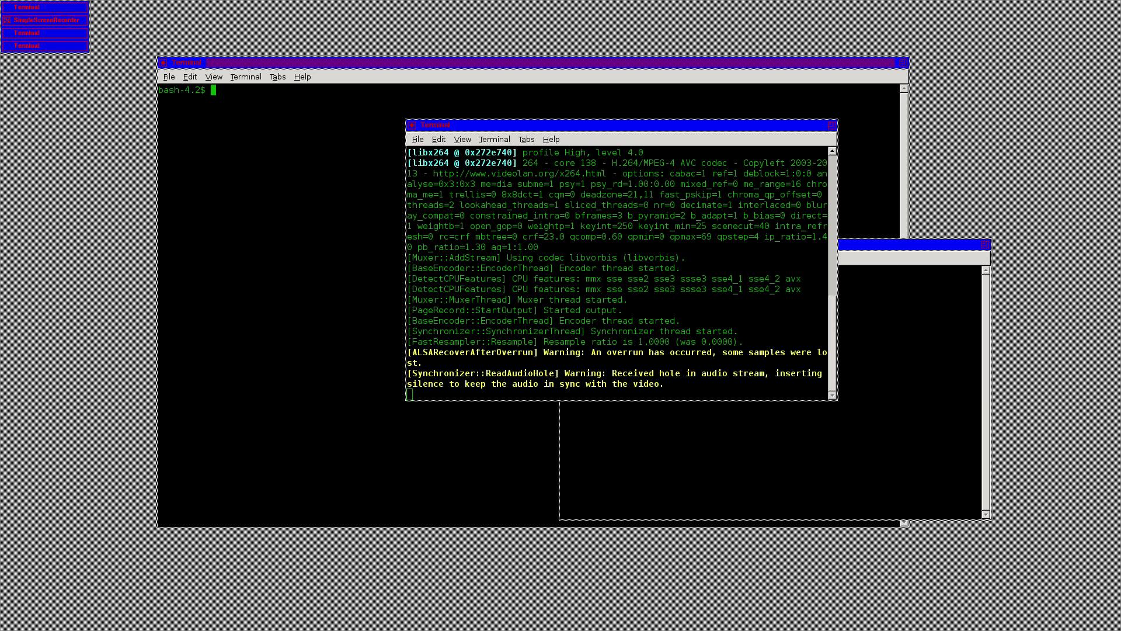
Step: Toggle the large empty terminal and the last listed terminal through the icon manager to iconify them
click(44, 33)
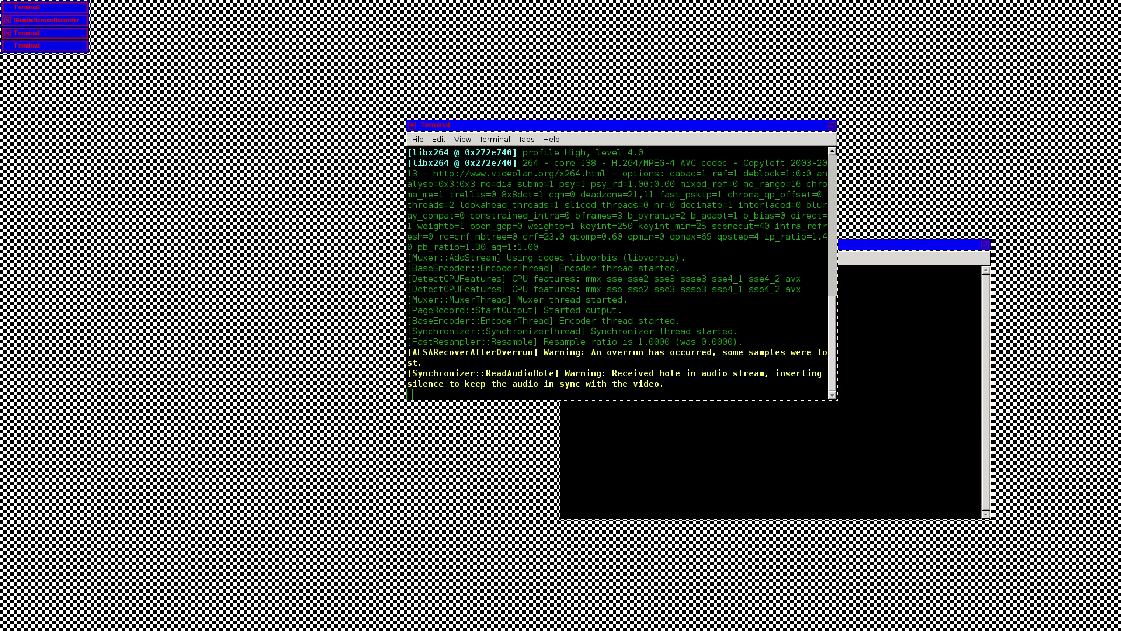
click(44, 45)
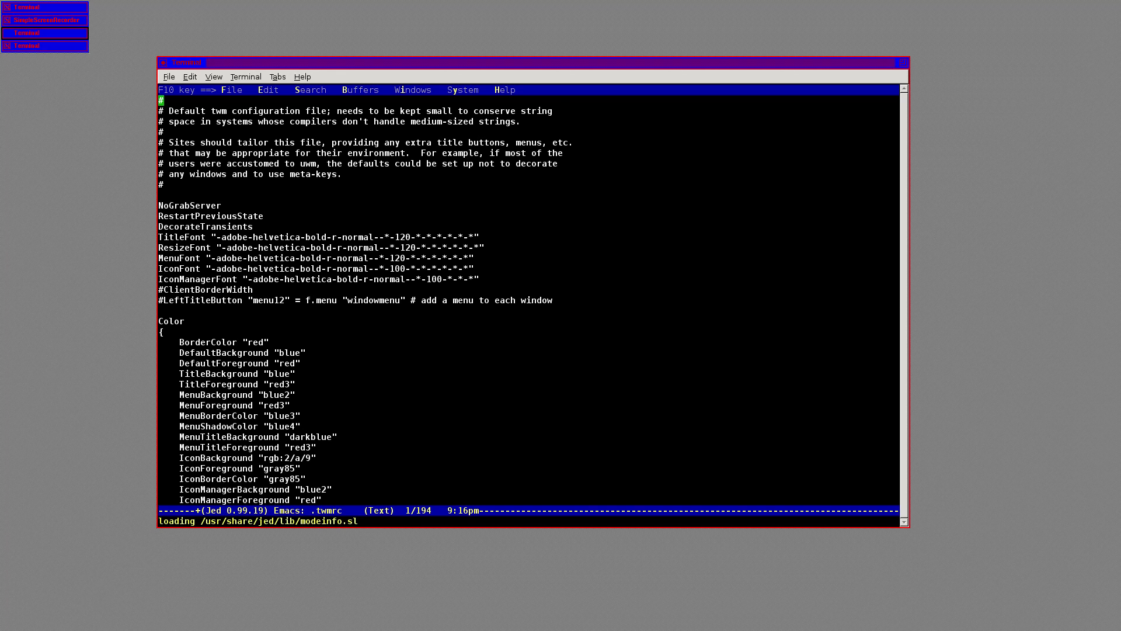
Step: Skim .twmrc from the header comments down to the mouse button bindings and back up to the beginning
key(Down)
key(Down)
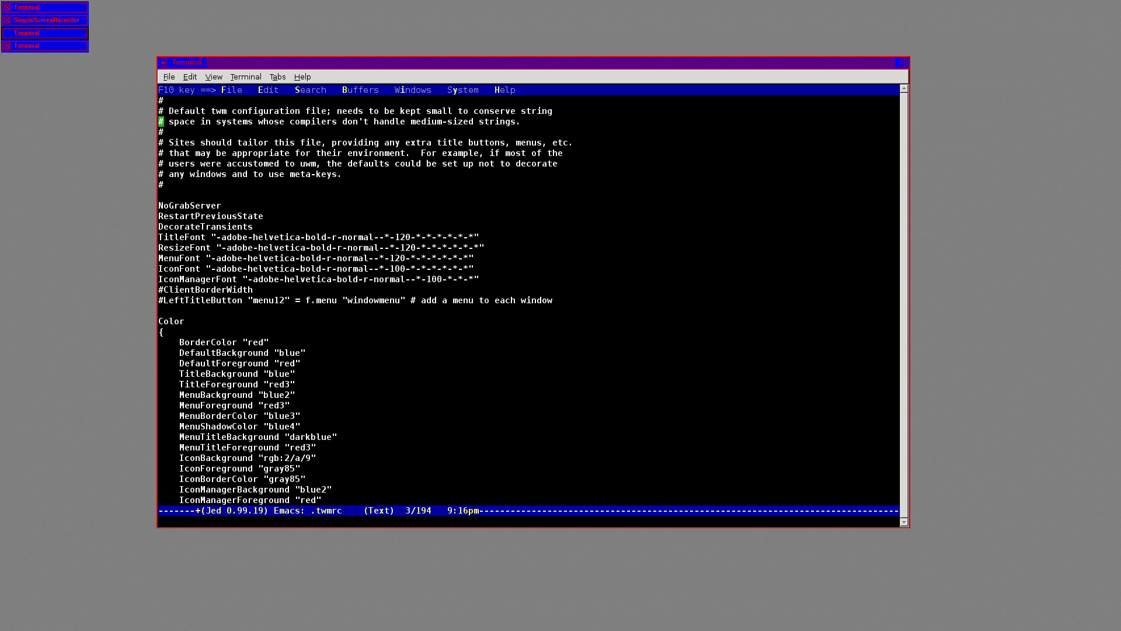
key(Down)
key(Down)
key(Down)
key(Down)
key(Down)
key(Down)
key(Down)
key(Down)
key(Down)
key(Down)
key(Down)
key(Down)
key(Down)
key(Down)
key(Down)
key(Down)
key(Down)
key(Down)
key(Down)
key(Down)
key(Down)
key(Down)
key(Down)
key(Down)
key(Down)
key(Down)
key(Down)
key(Down)
key(Down)
key(Down)
key(Down)
key(Down)
key(Down)
key(Down)
key(Down)
key(Down)
key(Down)
key(Down)
key(Down)
key(Down)
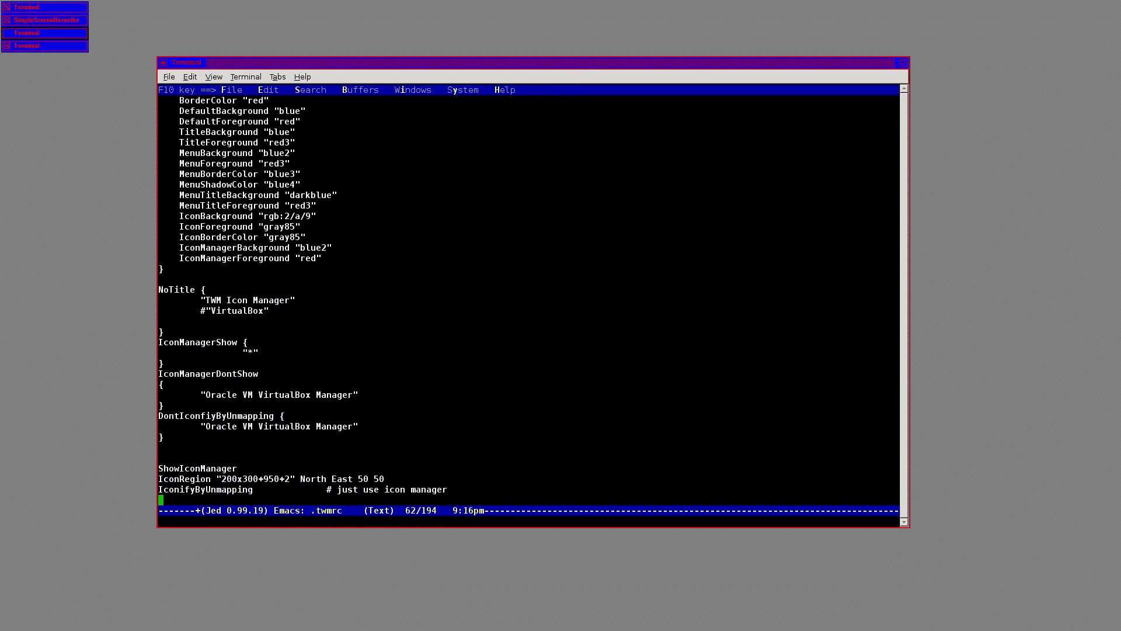
key(Down)
key(Down)
key(Down)
key(Down)
key(Down)
key(Down)
key(Down)
key(Down)
key(Down)
key(Down)
key(Down)
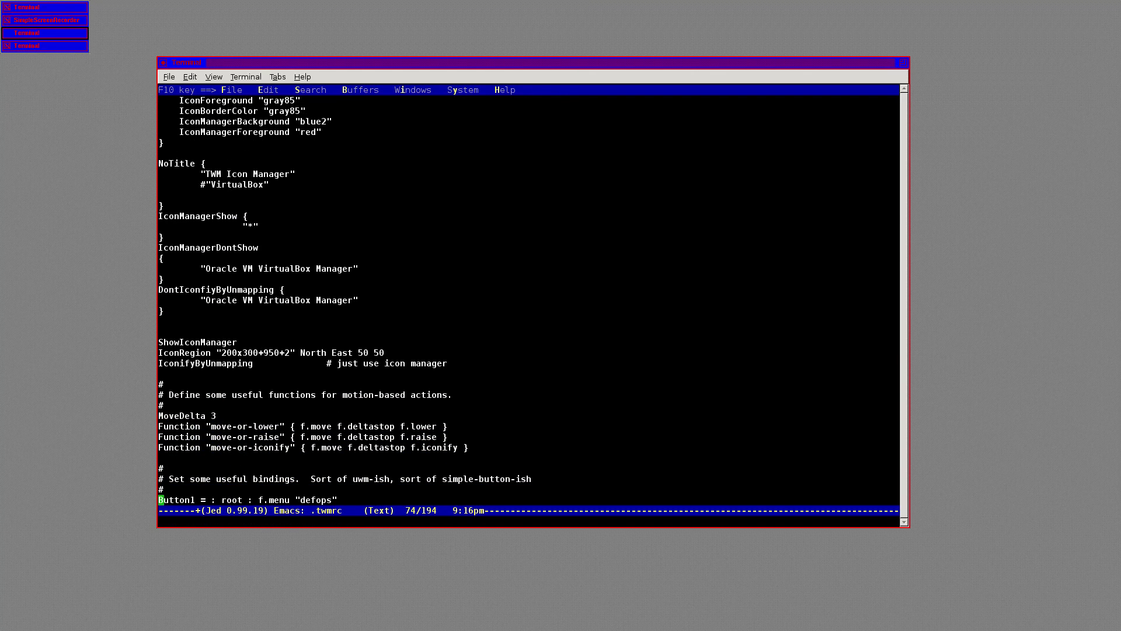
key(Up)
key(Up)
key(Up)
key(Up)
key(Up)
key(Up)
key(Up)
key(Up)
key(Up)
key(Up)
key(Up)
key(Up)
key(Up)
key(Up)
key(Up)
key(Up)
key(Up)
key(Up)
key(Up)
key(Up)
key(Up)
key(Up)
key(Up)
key(Up)
key(Up)
key(Up)
key(Up)
key(Up)
key(Up)
key(Up)
key(Up)
key(Up)
key(Up)
key(Up)
key(Up)
key(Up)
key(Up)
key(Up)
key(Up)
key(Up)
key(Up)
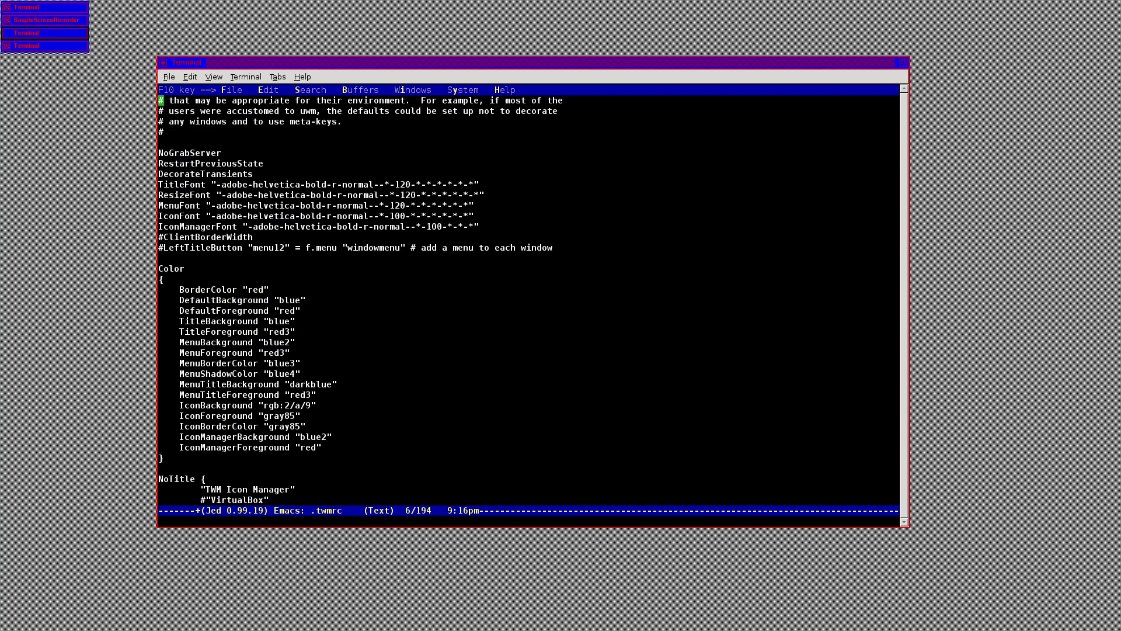
Step: Examine the font, Color, NoTitle and icon manager sections of .twmrc down to the DontIconfiyByUnmapping block
key(Up)
key(Up)
key(Up)
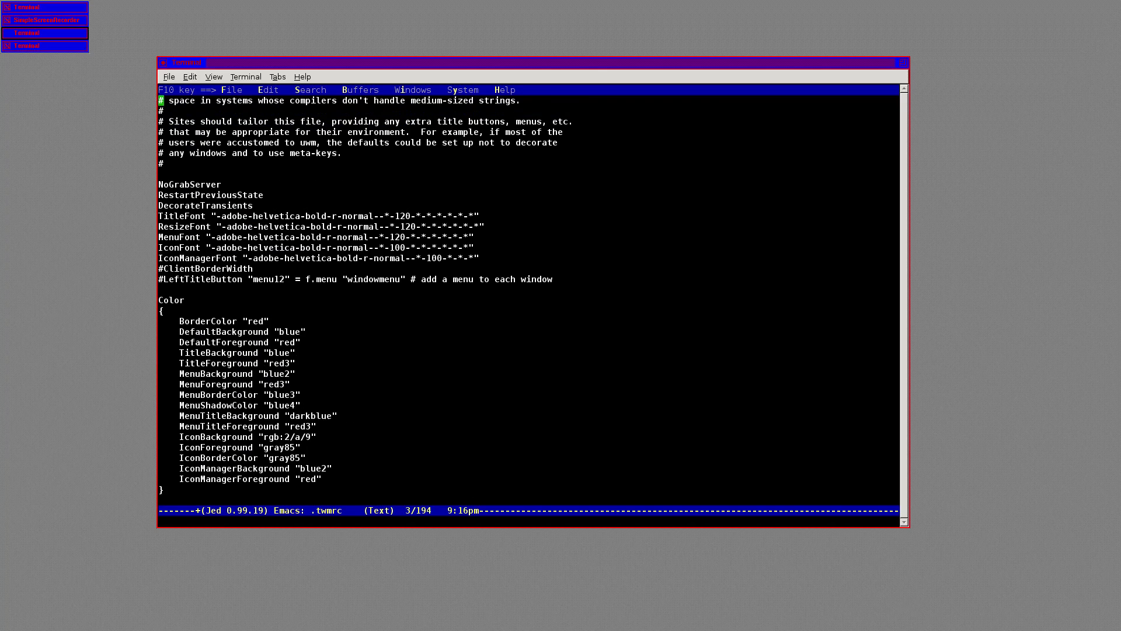
key(Down)
key(Down)
key(Down)
key(Down)
key(Down)
key(Down)
key(Down)
key(Down)
key(Down)
key(Down)
key(Up)
key(Down)
key(Down)
key(Down)
key(Down)
key(Down)
key(Down)
key(Down)
key(Down)
key(Down)
key(Down)
key(Down)
key(Down)
key(Down)
key(Down)
key(Down)
key(Down)
key(Down)
key(Down)
key(Down)
key(Down)
key(Down)
key(Down)
key(Down)
key(Down)
key(Down)
key(Down)
key(Down)
key(Down)
key(Down)
key(Down)
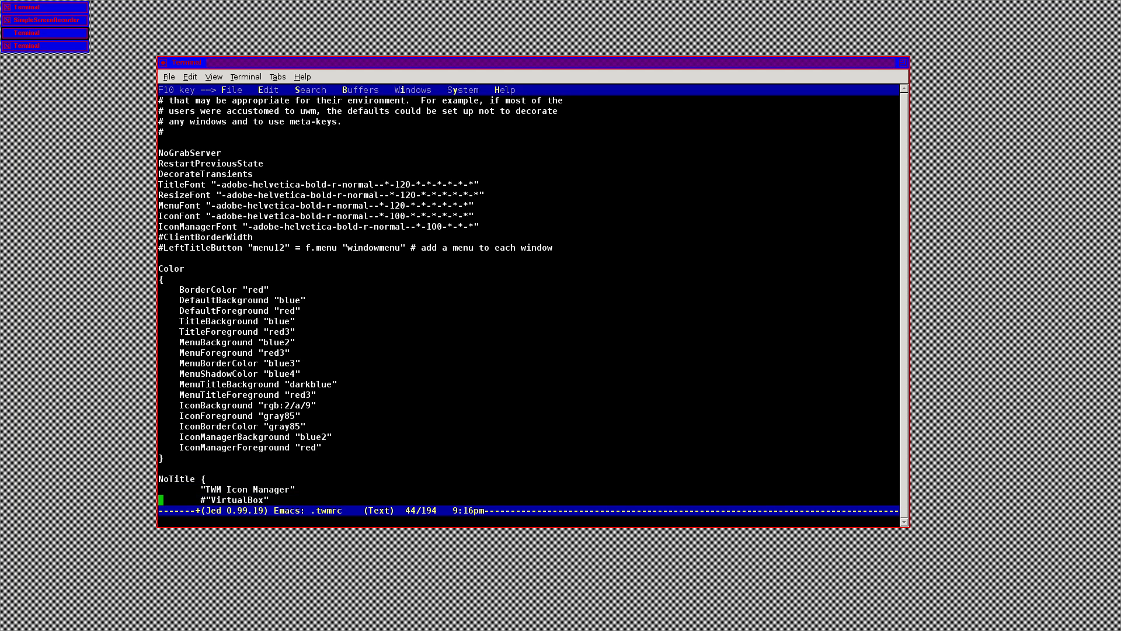
key(Down)
key(Down)
key(Down)
key(Down)
key(Down)
key(Down)
key(Down)
key(Down)
key(Down)
key(Down)
key(Down)
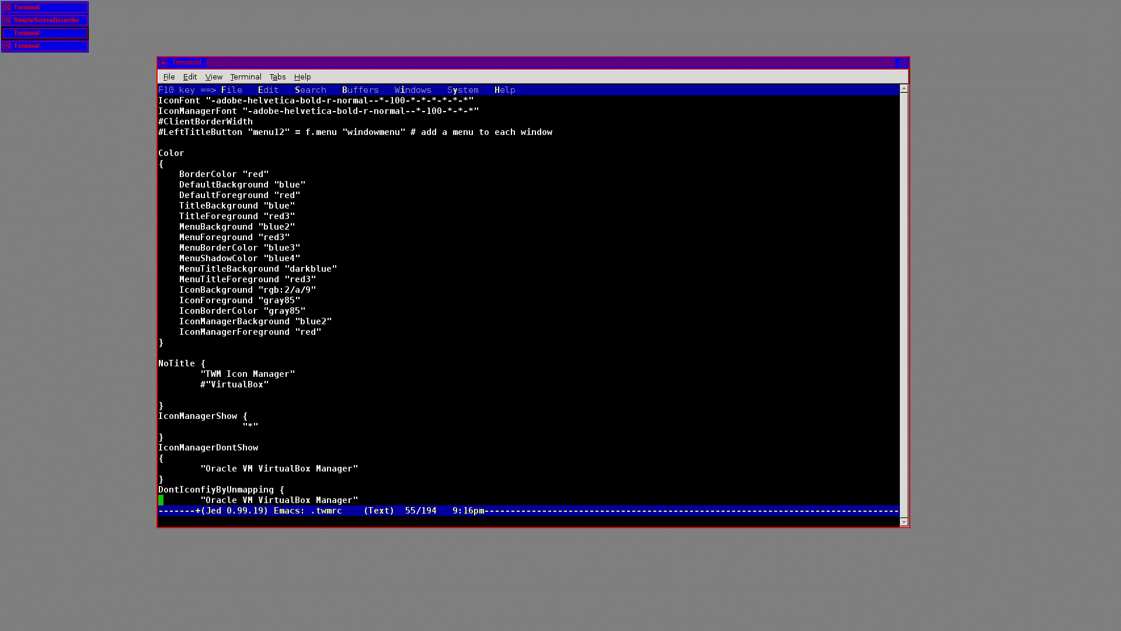
Step: Comment out the "TWM Icon Manager" entry in the NoTitle block with # and save .twmrc
key(Up)
key(Up)
key(Up)
key(Up)
key(Up)
key(Up)
key(Up)
key(Up)
key(Up)
key(Up)
key(Up)
key(Up)
key(Up)
key(Up)
key(Down)
key(Down)
key(Right)
text(i#)
key(Left)
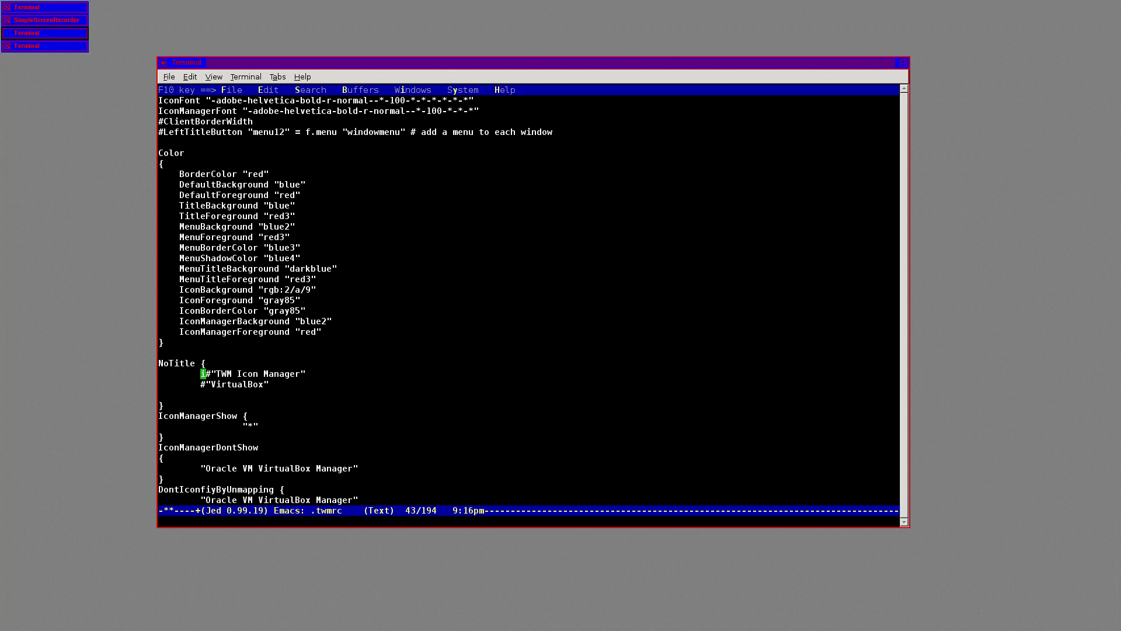
key(BackSpace)
key(ctrl+x)
key(ctrl+s)
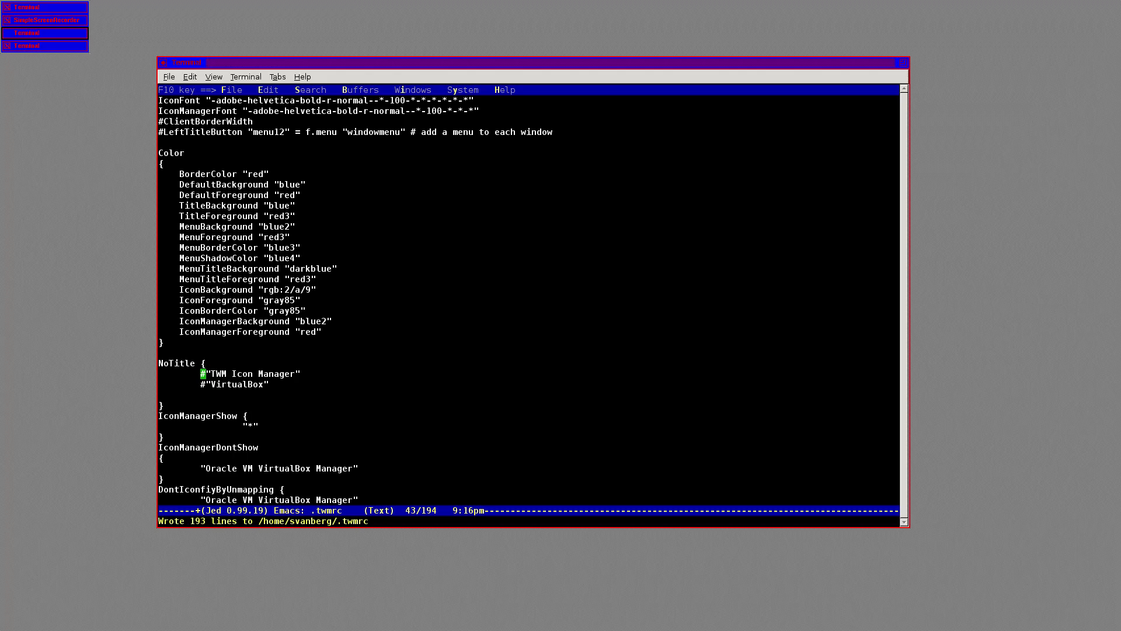
Step: Restart twm to load the edited .twmrc, and move the editor terminal and the icon manager to new positions by their title bars
mouse_move(391, 5)
mouse_down()
mouse_move(391, 26)
mouse_move(391, 4)
mouse_up()
drag(391, 62, 286, 231)
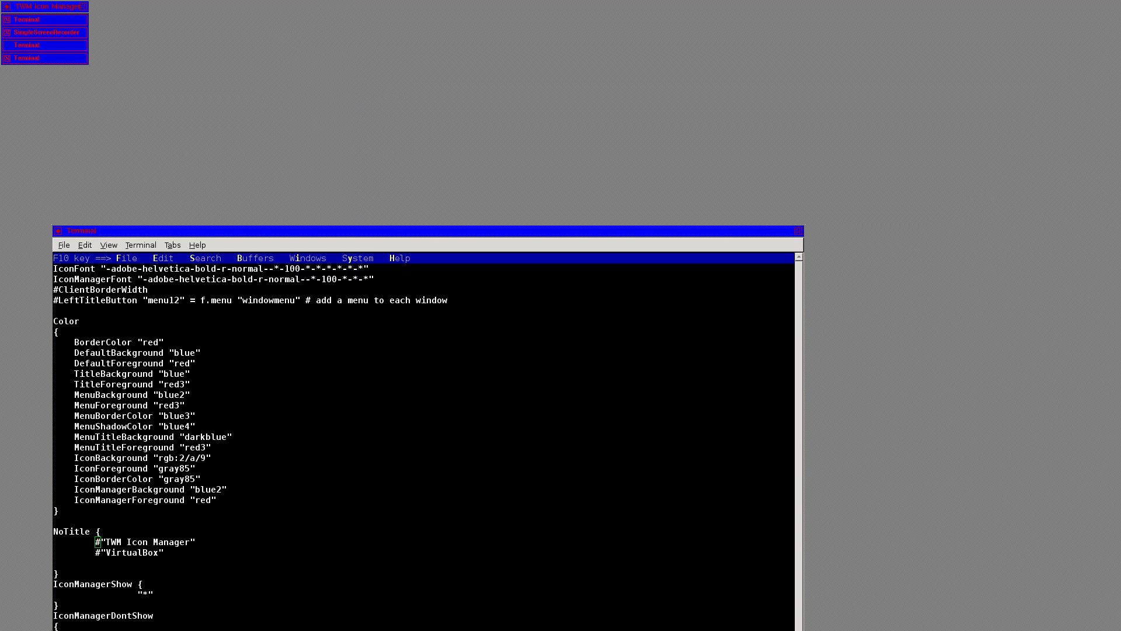
mouse_move(46, 6)
mouse_down()
mouse_move(362, 27)
mouse_move(60, 8)
mouse_up()
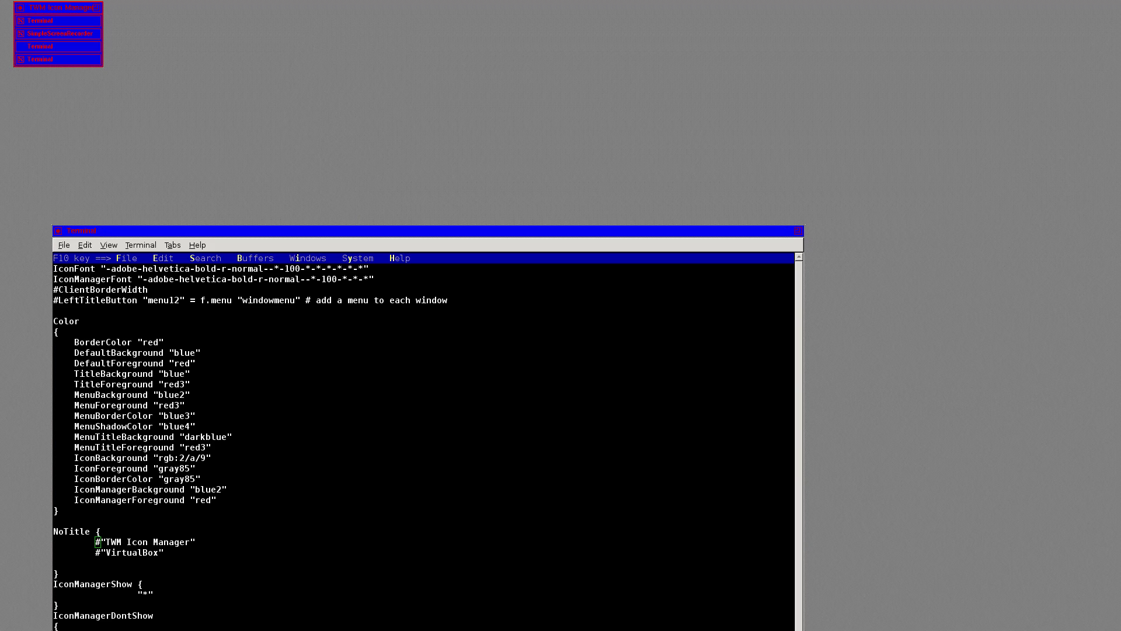